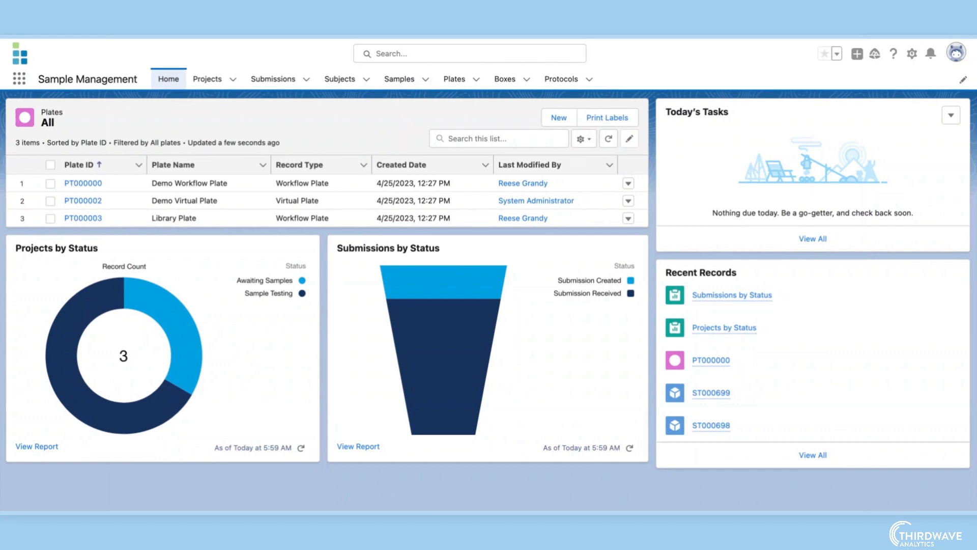
- Start a new Submitted Sample record with customer sample name TWA and collection date 6/9/2023
left_click(399, 80)
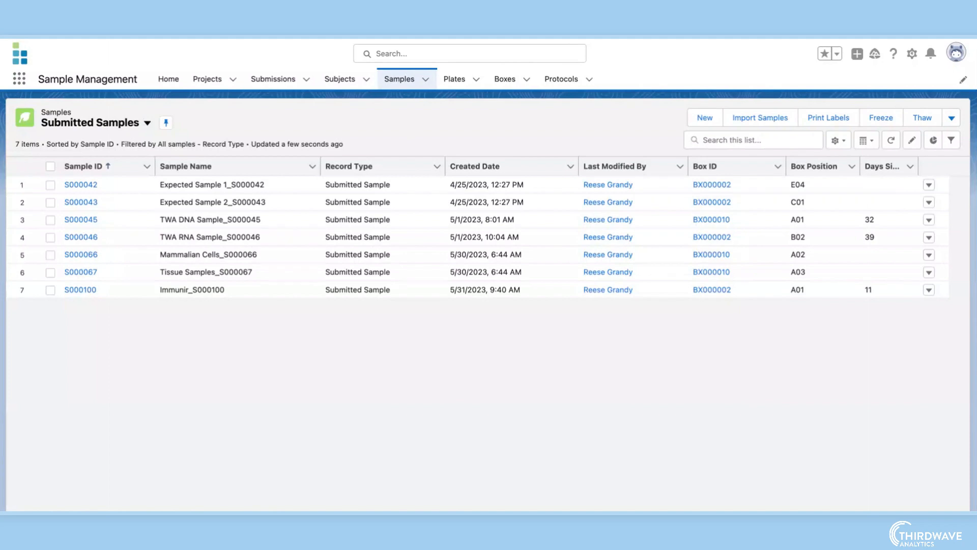
left_click(702, 119)
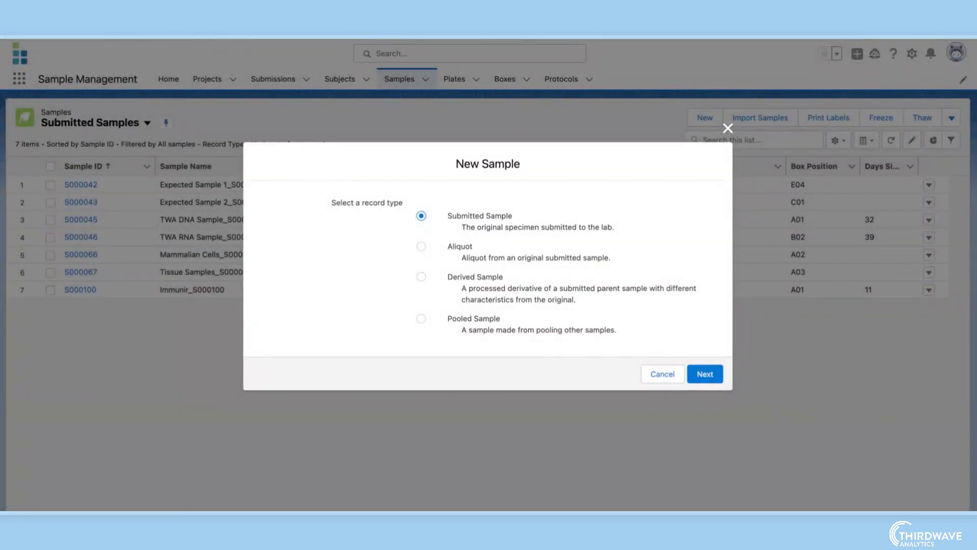
left_click(703, 374)
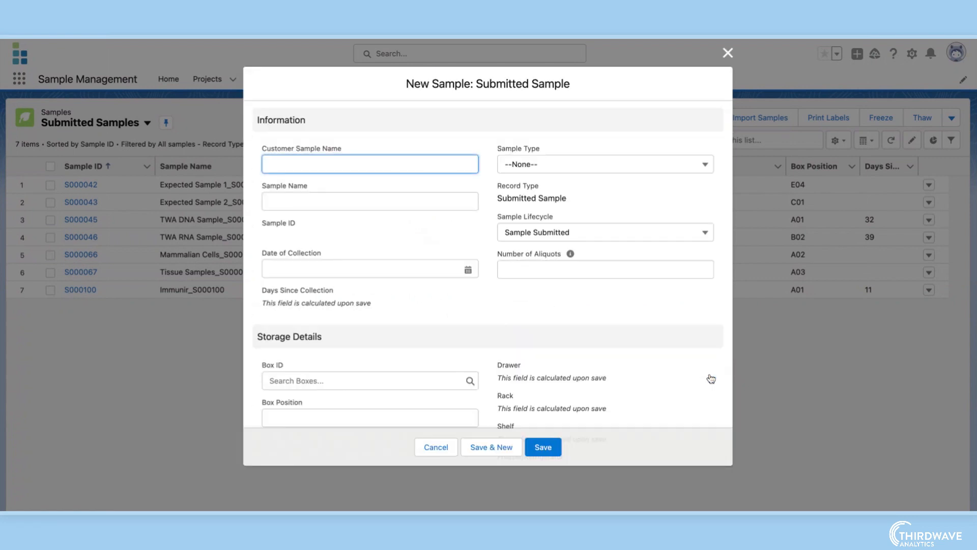
type("TWA")
left_click(466, 271)
left_click(442, 356)
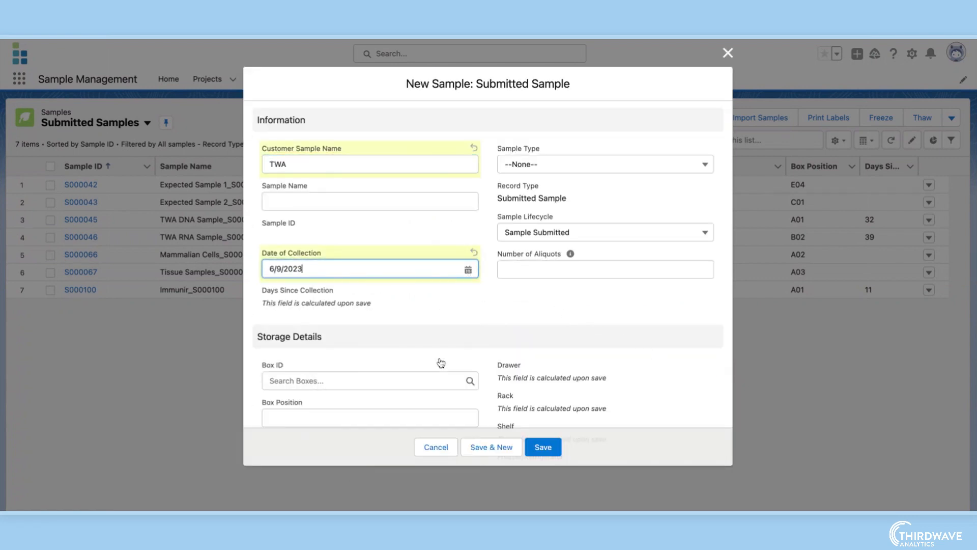
- Set the sample type to DNA and assign it to box BX000010
left_click(532, 167)
left_click(528, 266)
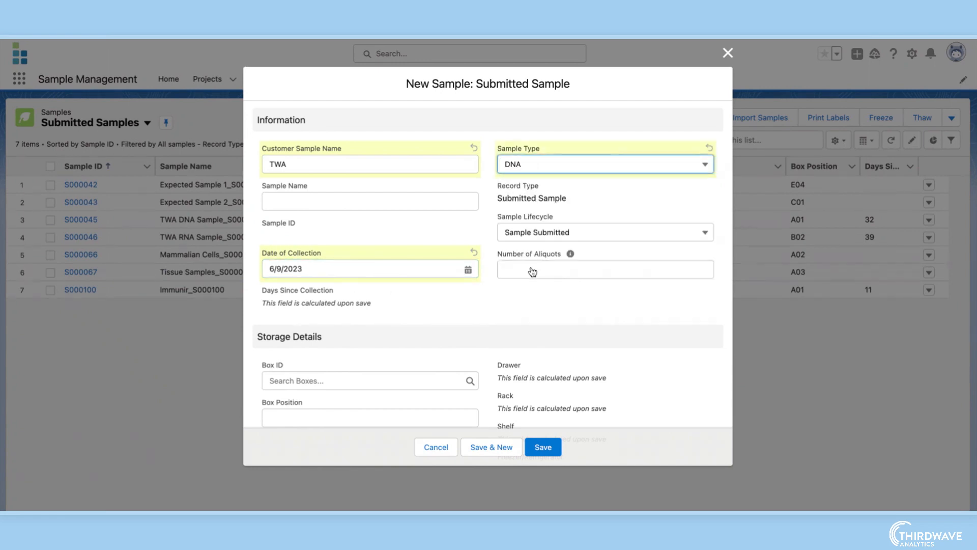
scroll(493, 338, "down", 3)
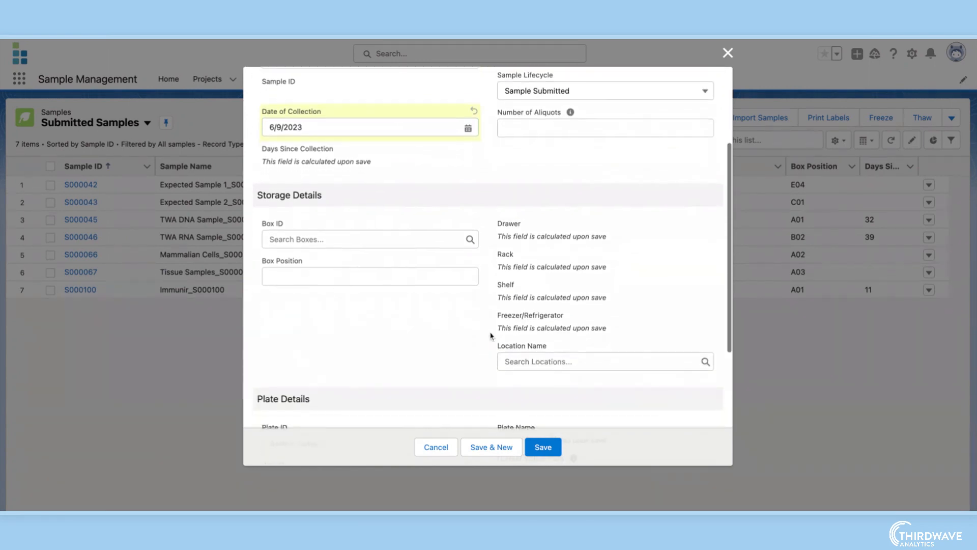
left_click(437, 240)
left_click(429, 283)
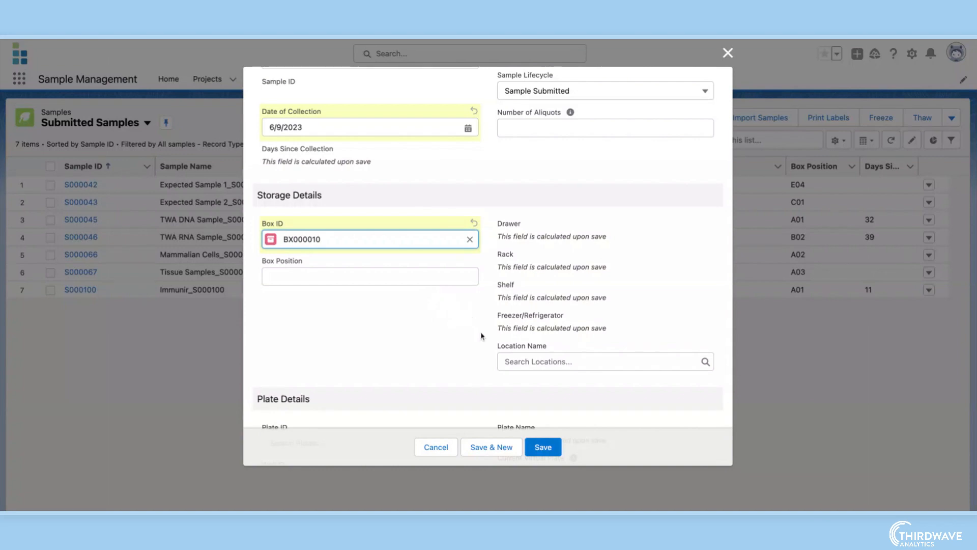
- Mark the sample as frozen with freeze date 6/9/2023 and save the record
scroll(490, 349, "down", 3)
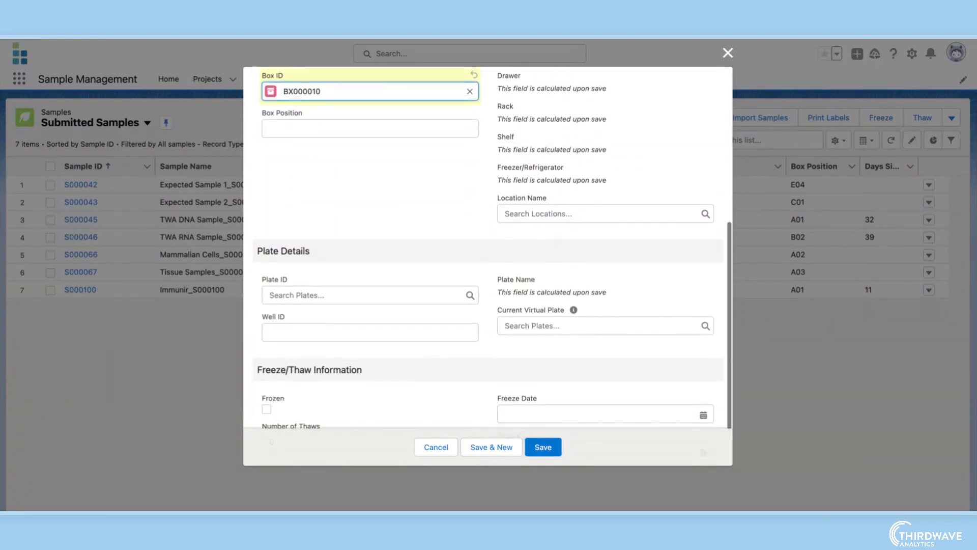
scroll(348, 337, "down", 1)
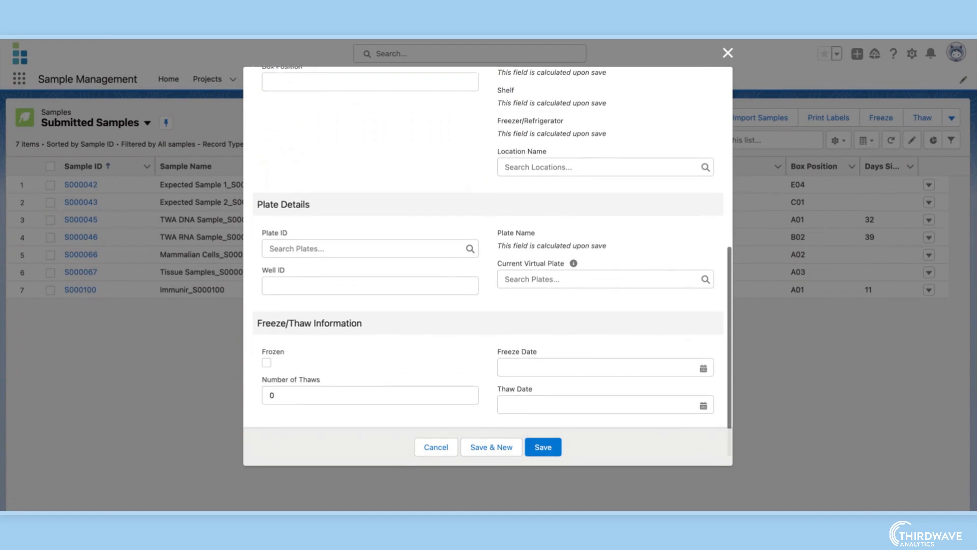
left_click(268, 349)
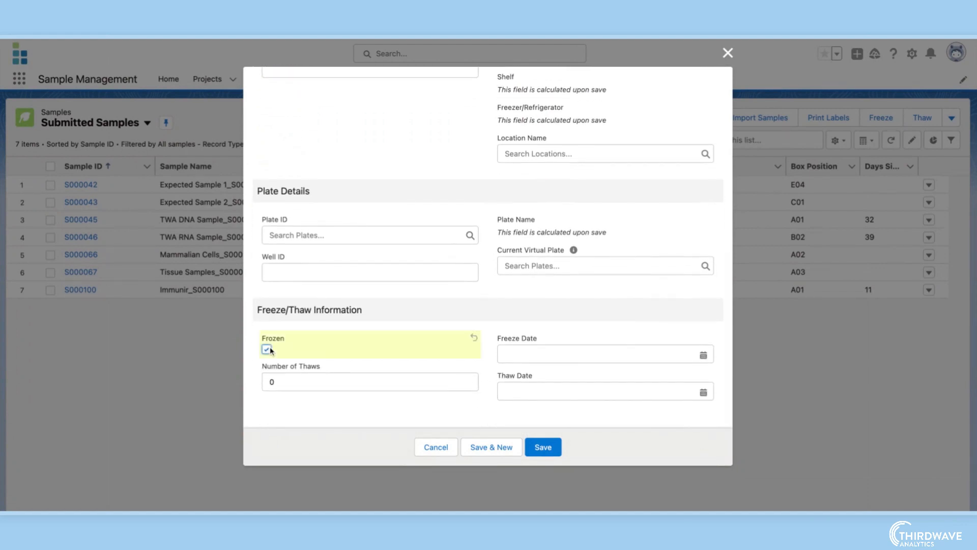
left_click(703, 355)
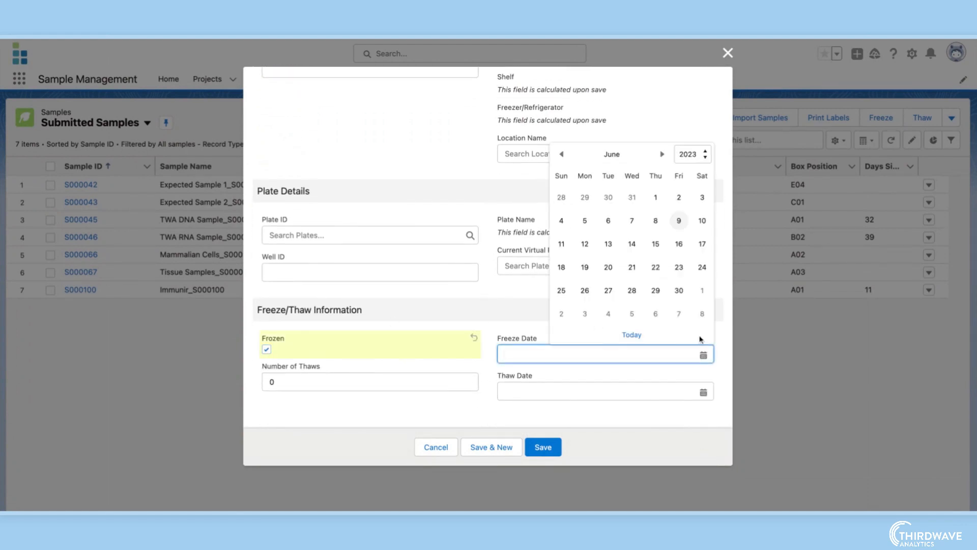
left_click(679, 221)
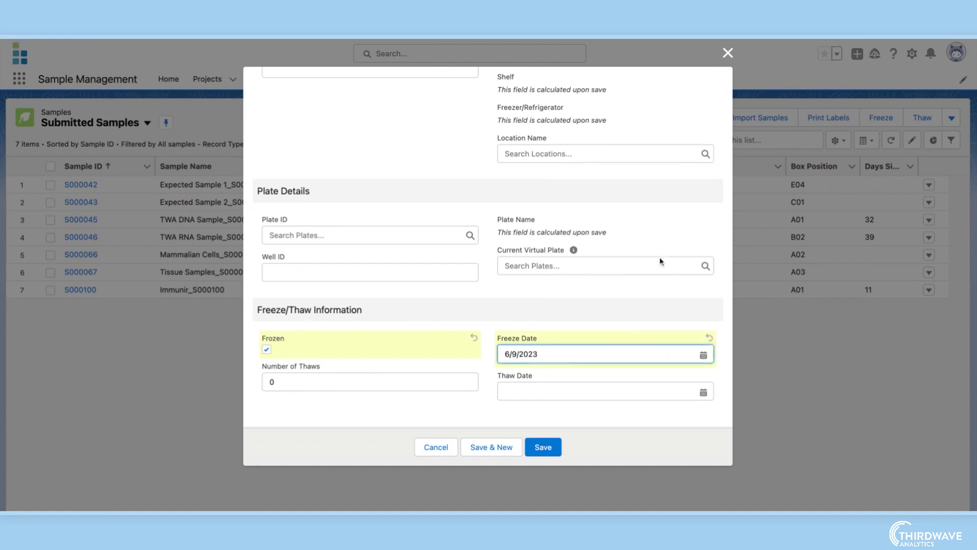
left_click(543, 447)
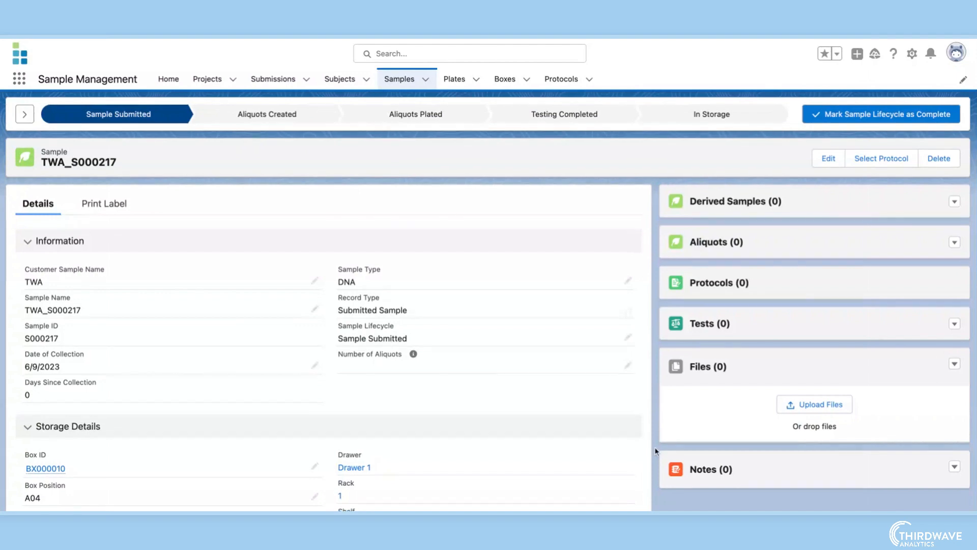
- Thaw the sample and advance its lifecycle to the Aliquots Created stage
scroll(656, 452, "down", 3)
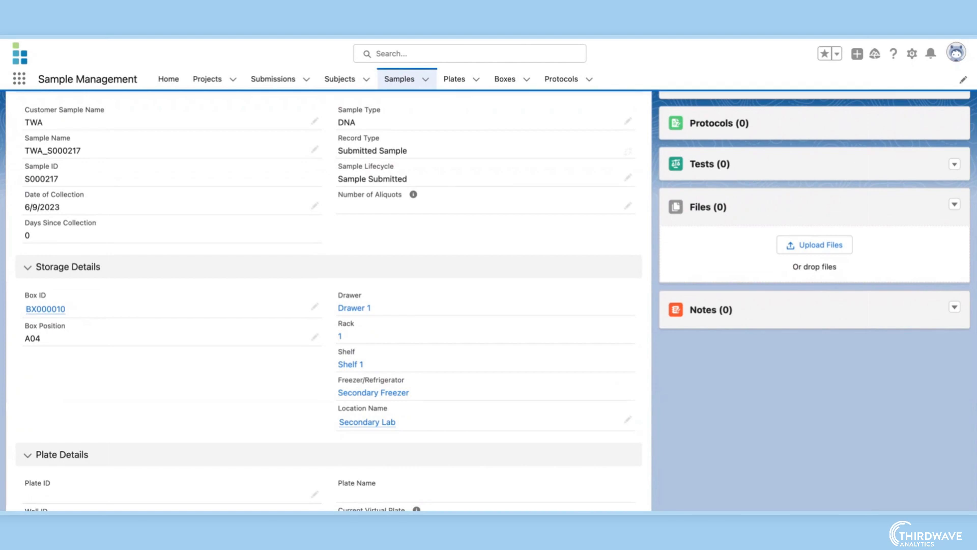
scroll(328, 300, "down", 5)
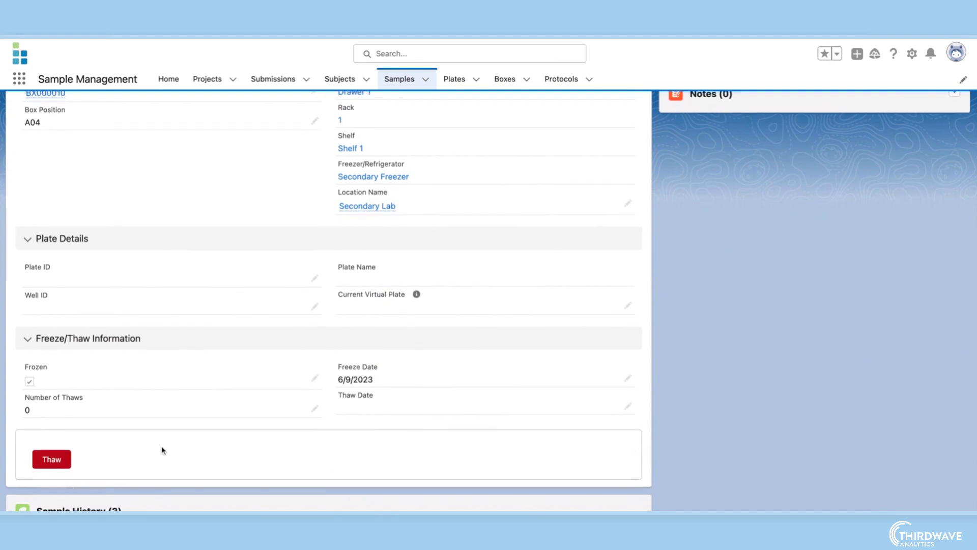
left_click(67, 461)
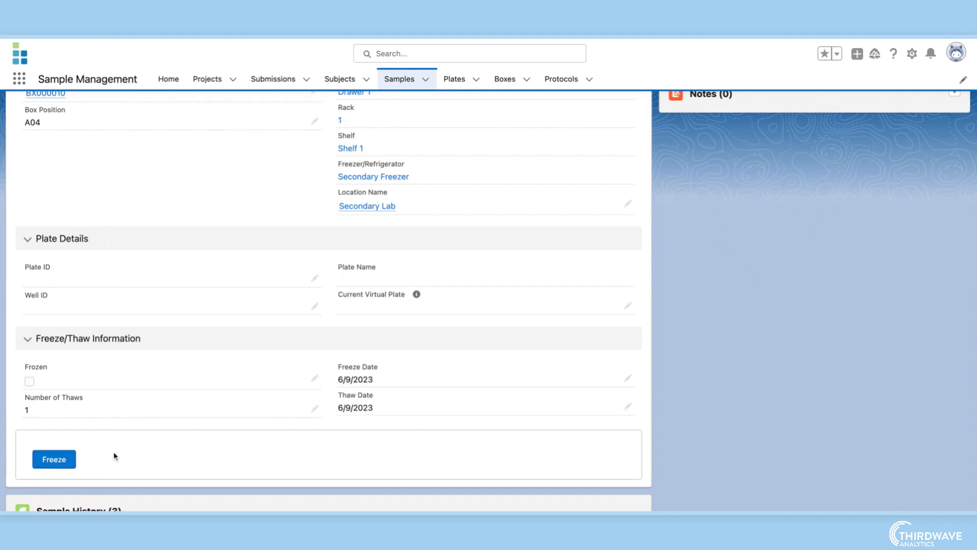
scroll(671, 477, "down", 3)
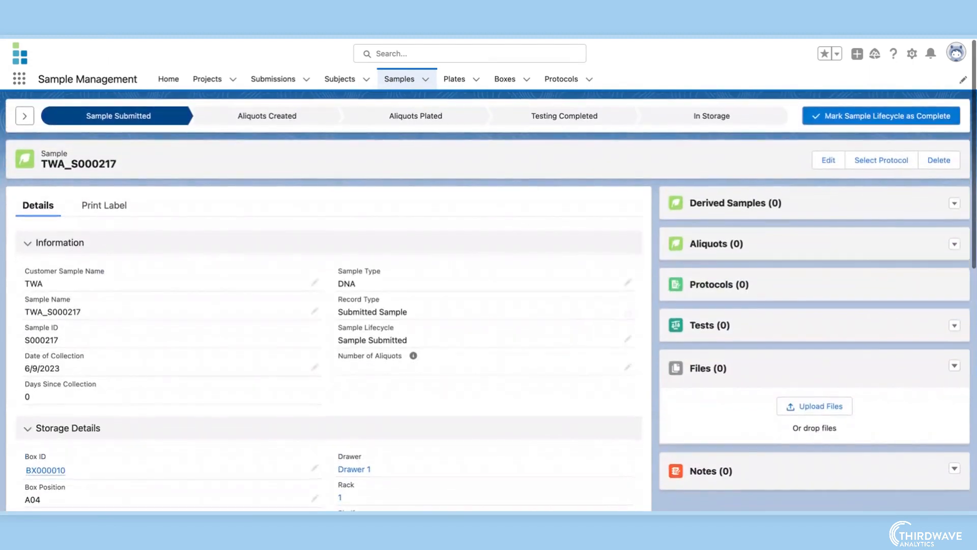
left_click(881, 115)
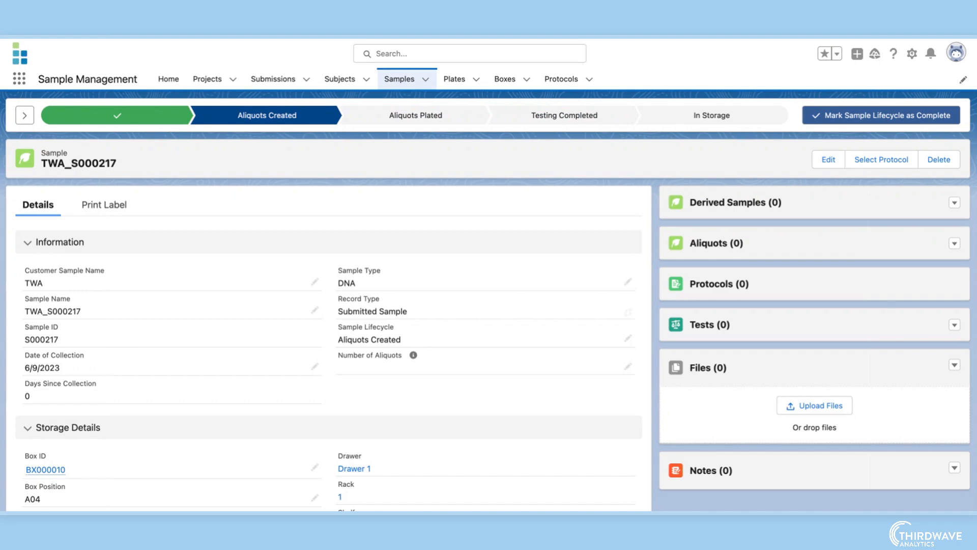
- Set the number of aliquots to 5, save, and mark the Aliquots Created stage complete
left_click(628, 367)
type("5")
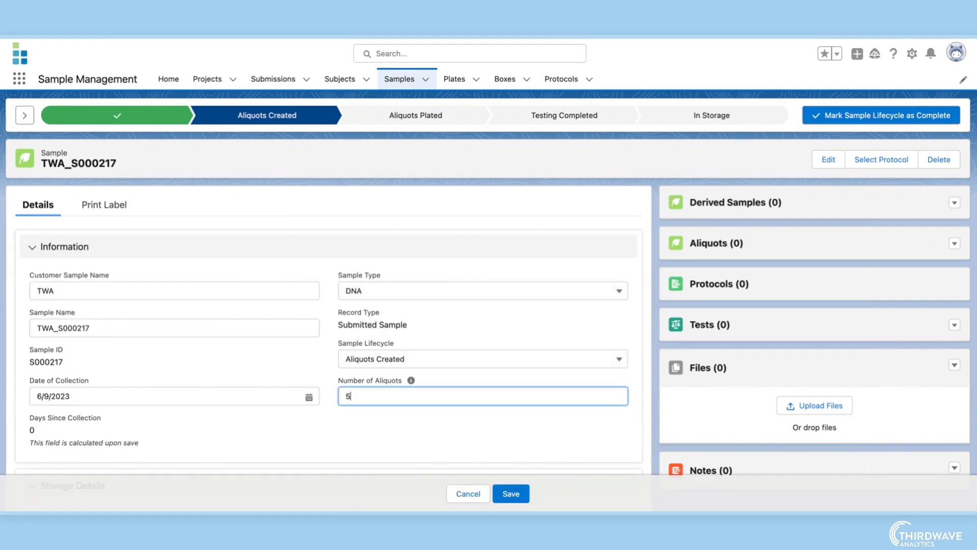
left_click(522, 494)
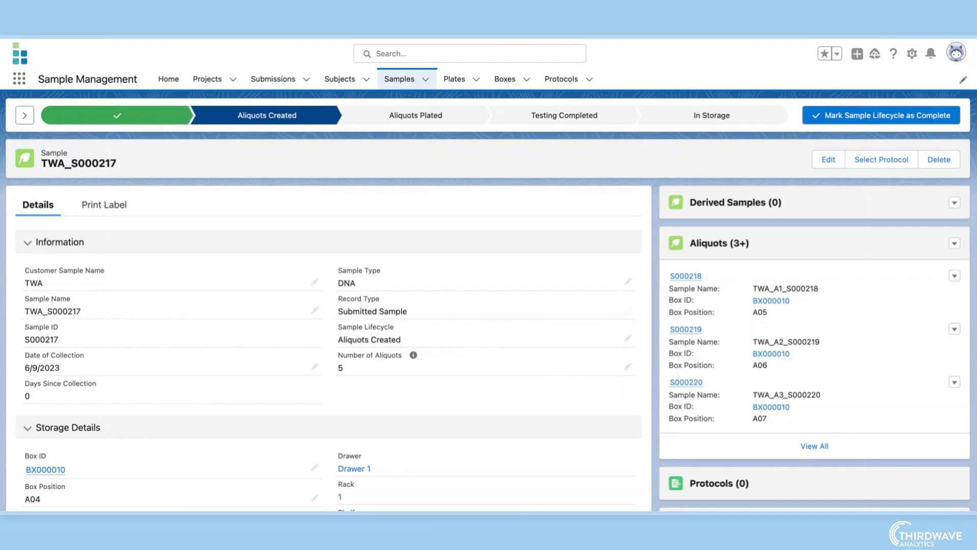
left_click(881, 115)
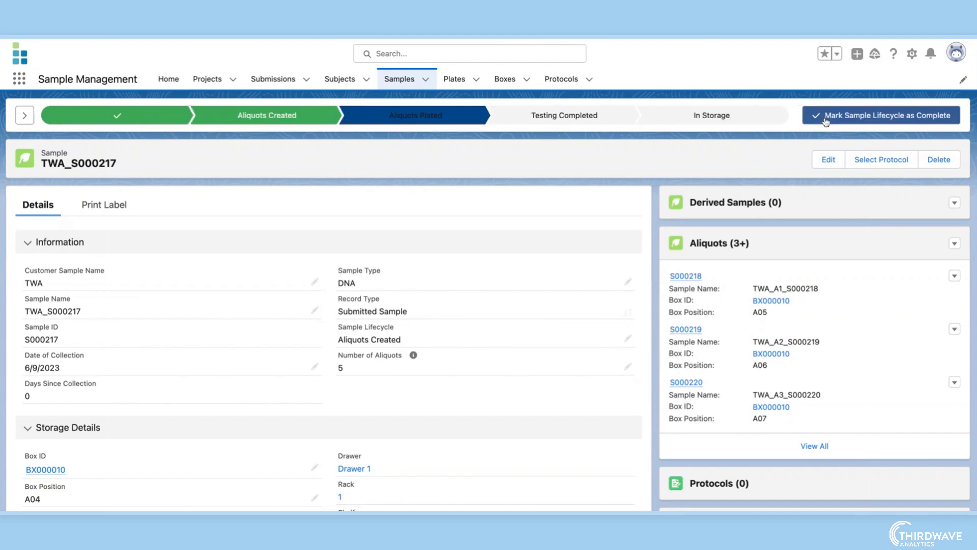
- Open the Aliquots list view of samples and select all five TWA aliquots
left_click(400, 82)
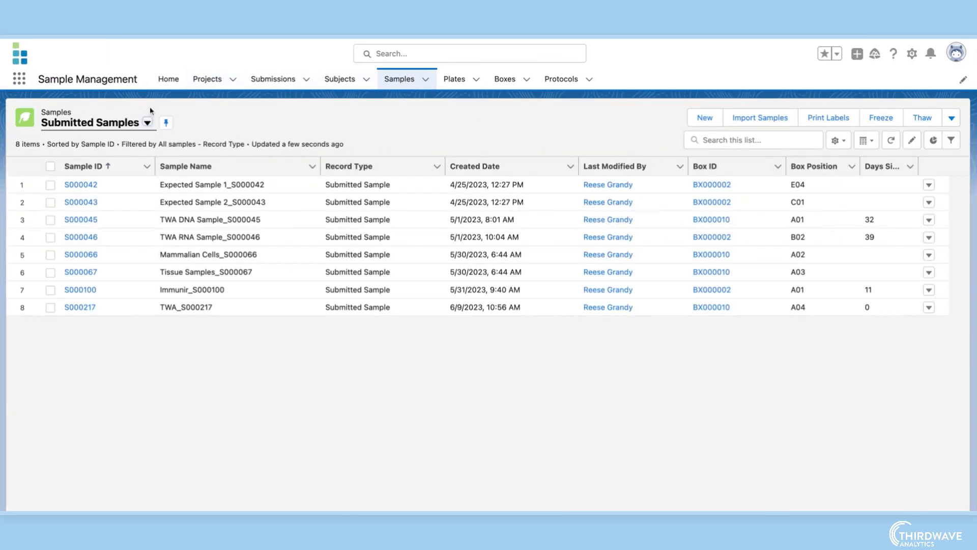
left_click(147, 122)
left_click(131, 164)
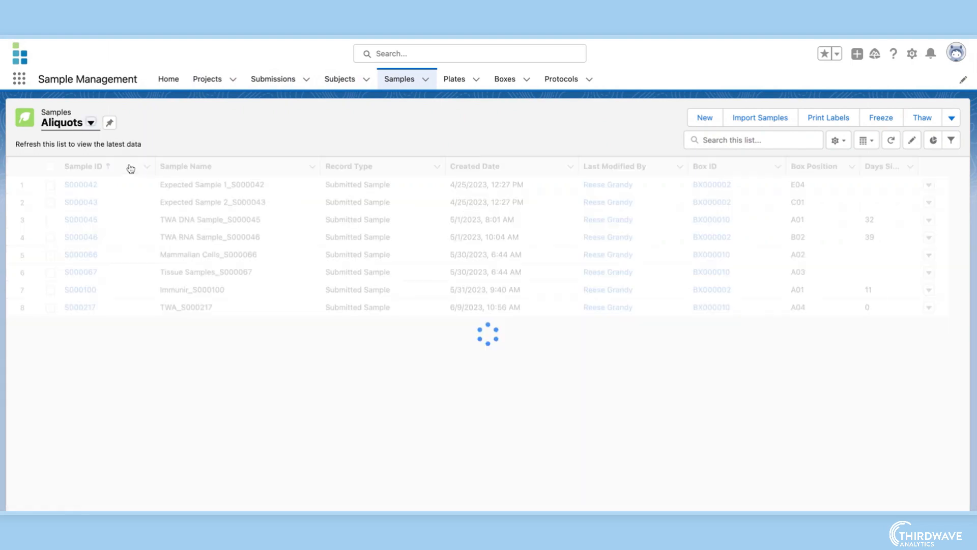
left_click(50, 166)
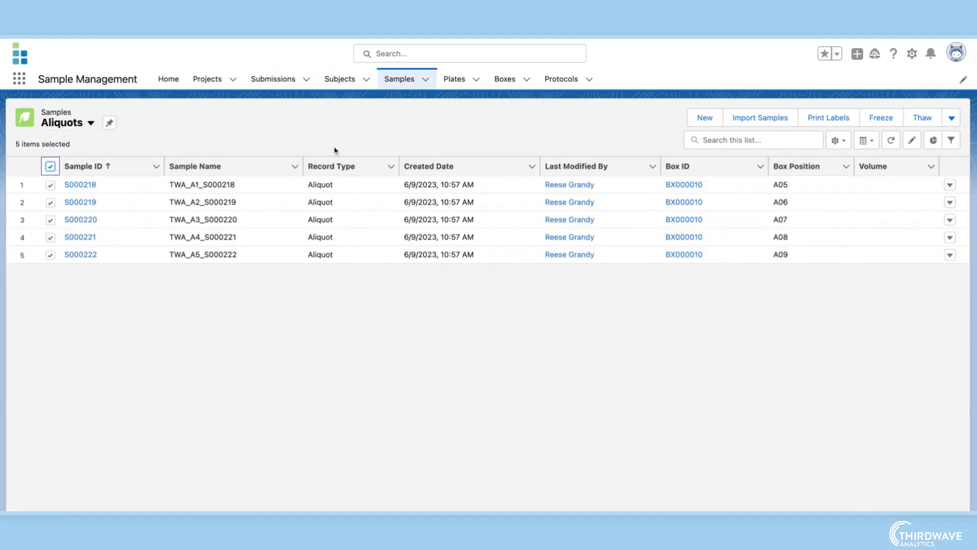
- Assign the selected aliquots to plate PT000000
left_click(951, 118)
left_click(922, 222)
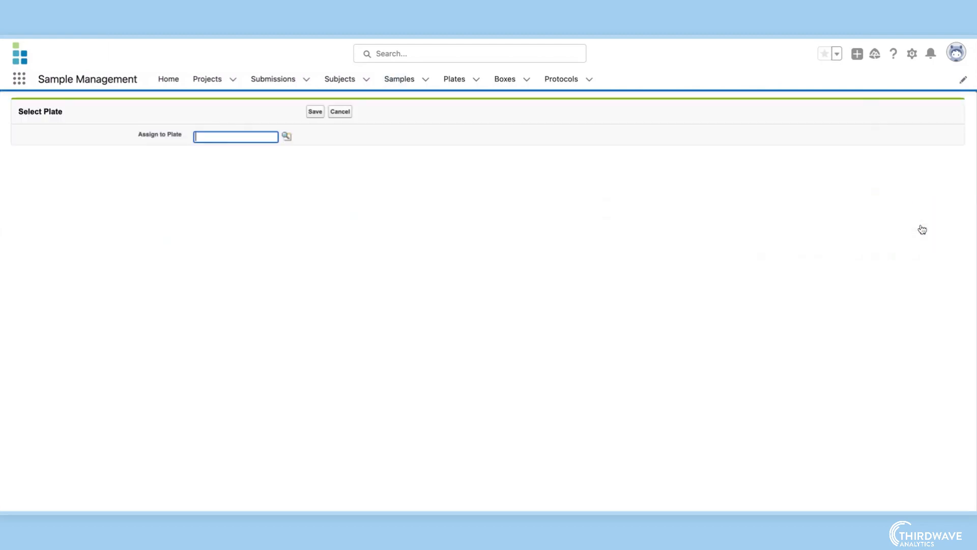
type("PT000000")
left_click(302, 140)
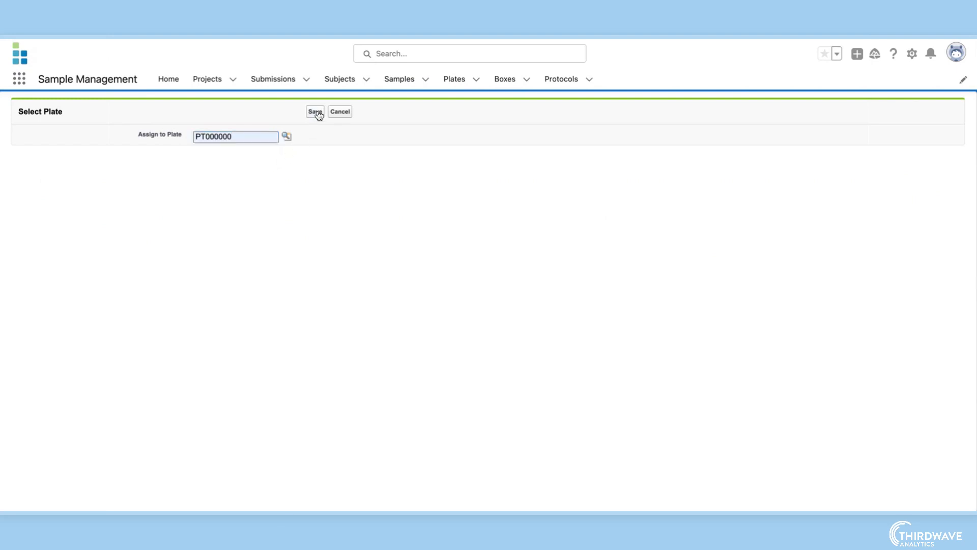
left_click(315, 112)
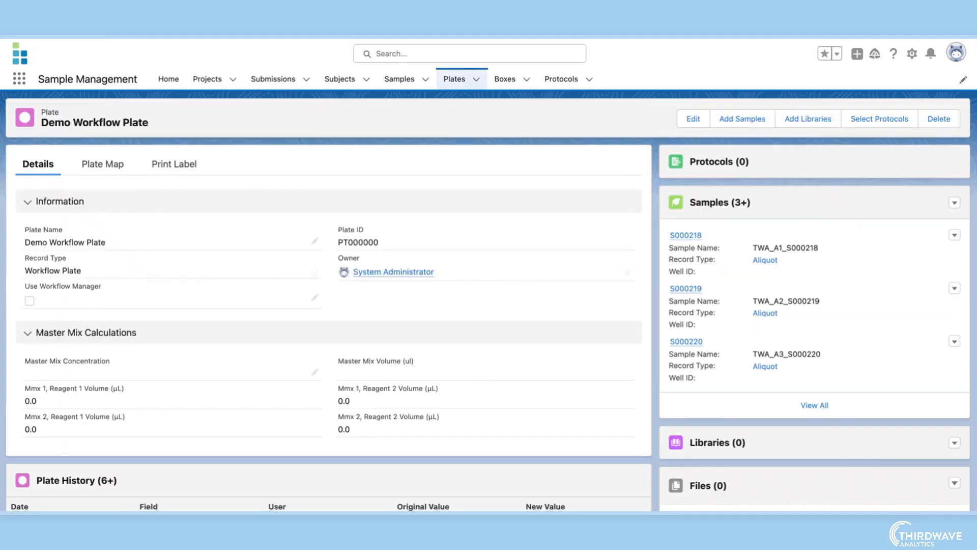
- On the plate map, assign all samples to wells and move TWA_A5_S000222 from A05 to B04
left_click(124, 165)
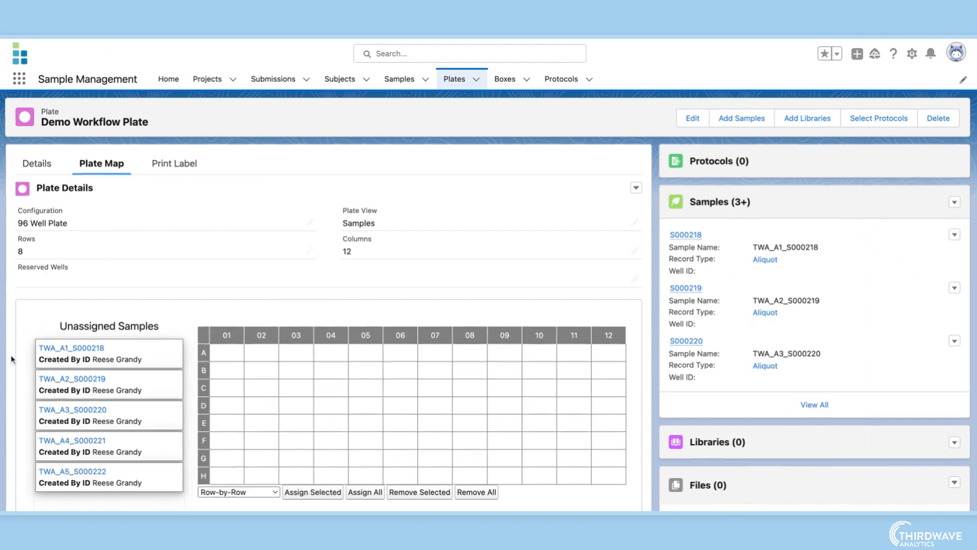
scroll(10, 356, "down", 2)
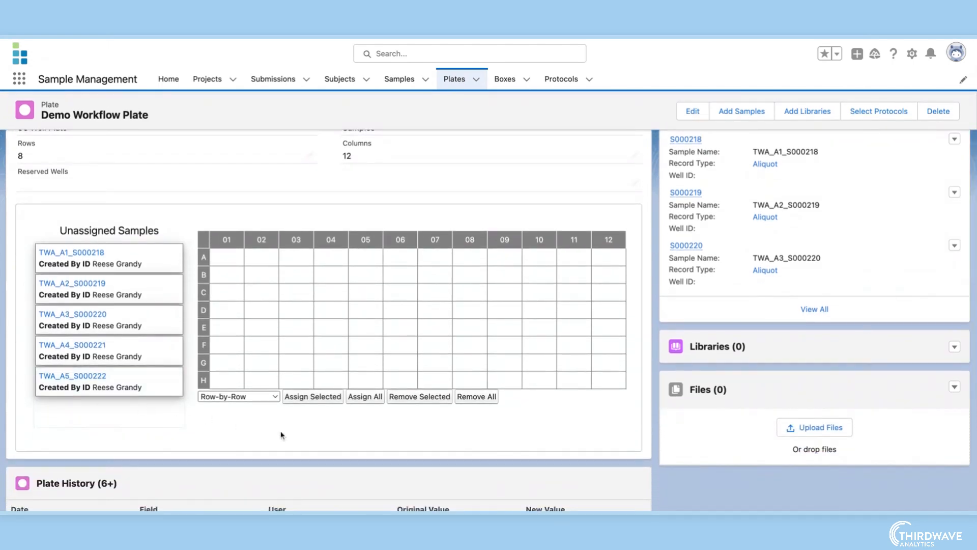
left_click(365, 399)
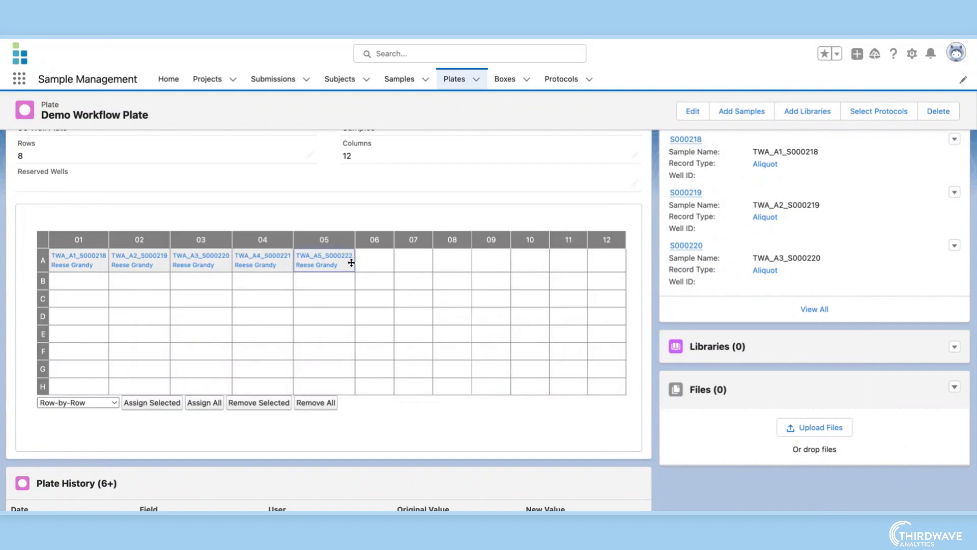
left_click_drag(343, 264, 282, 283)
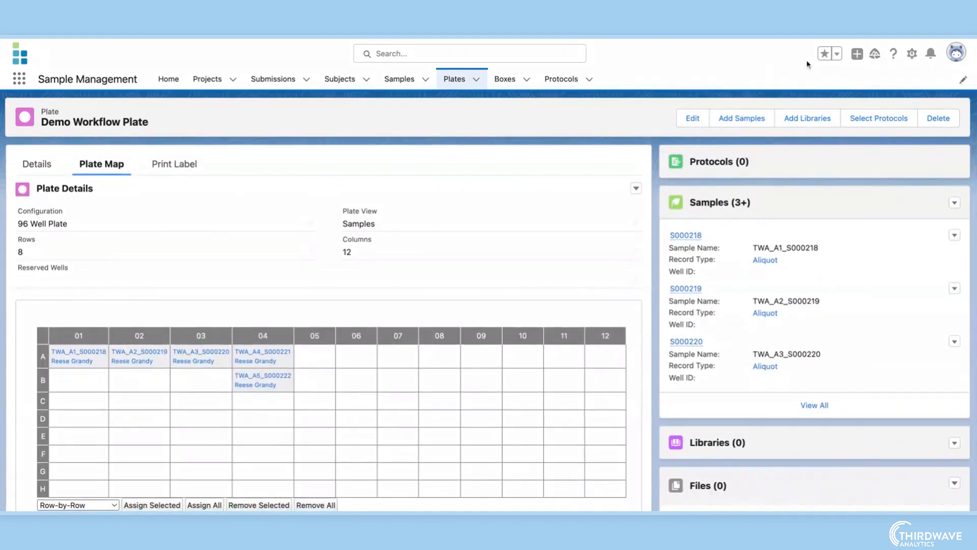
- Select the qPCR protocol for the plate and open the resulting qPCR protocol record
left_click(872, 119)
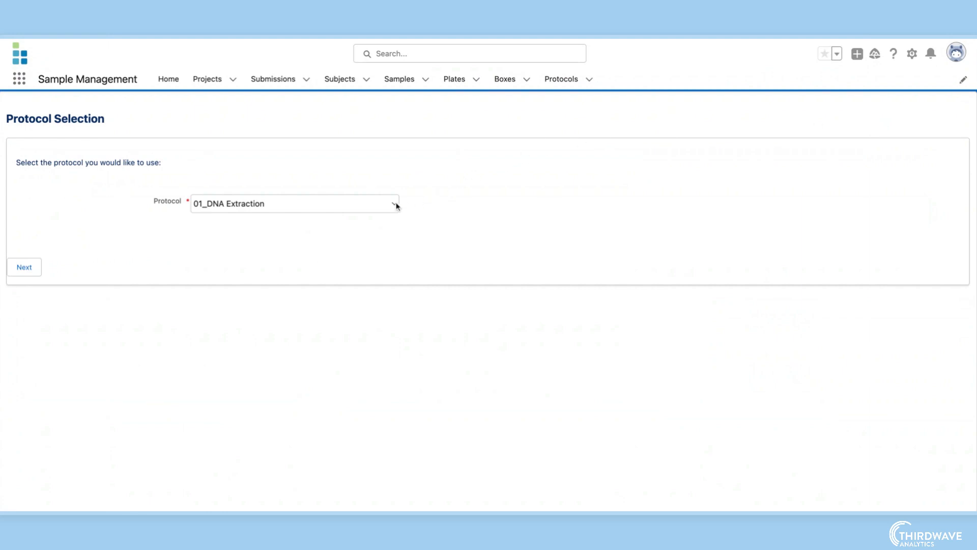
left_click(396, 206)
left_click(377, 243)
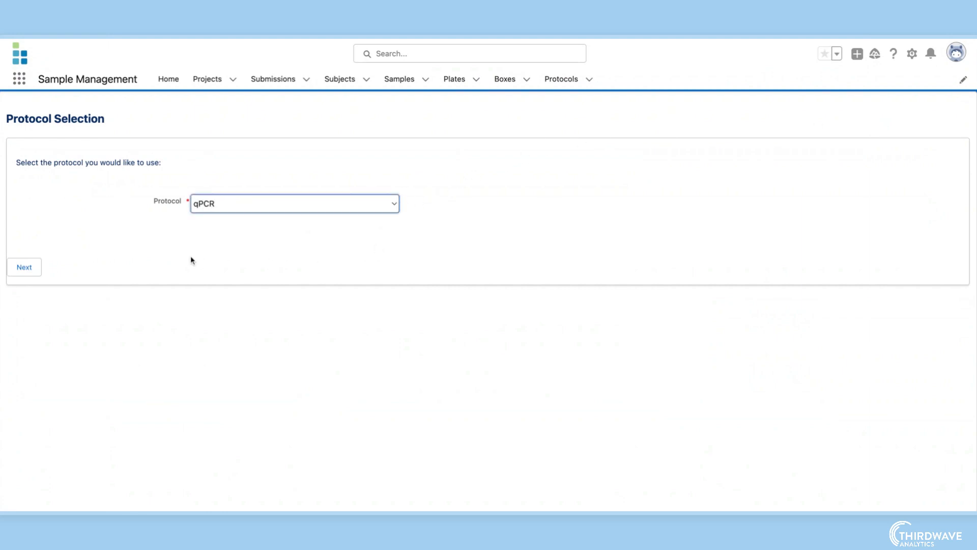
left_click(30, 268)
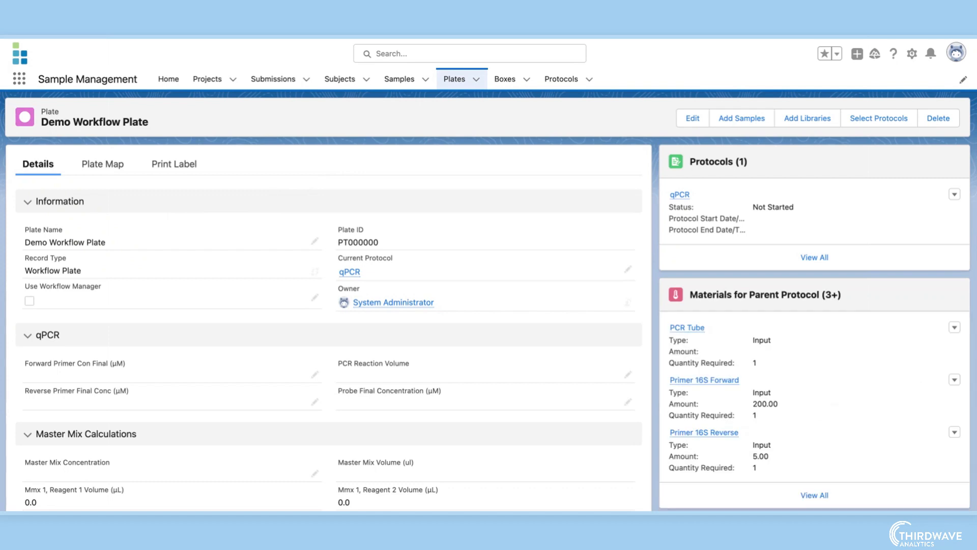
left_click(682, 196)
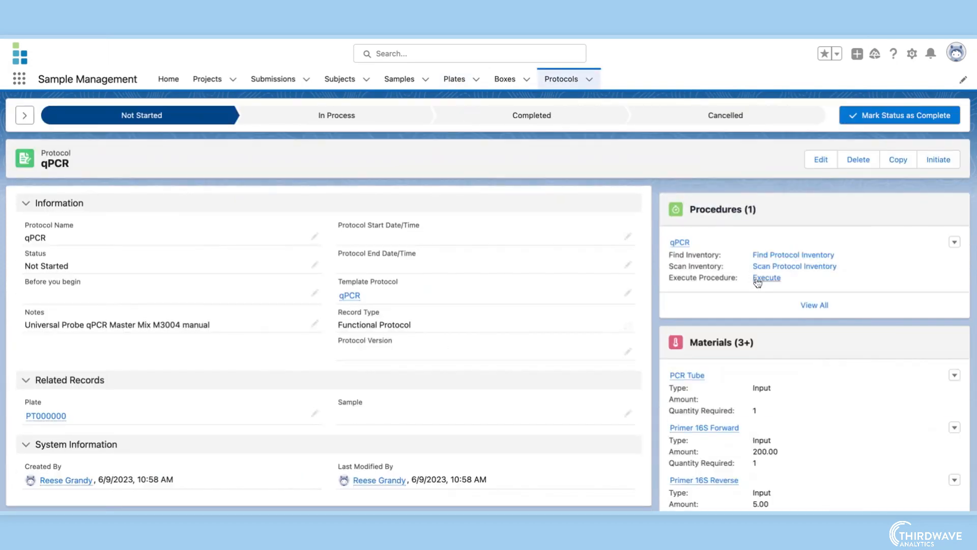
- Execute the qPCR procedure, then mark the TWA_S000217 sample's lifecycle as complete
left_click(766, 278)
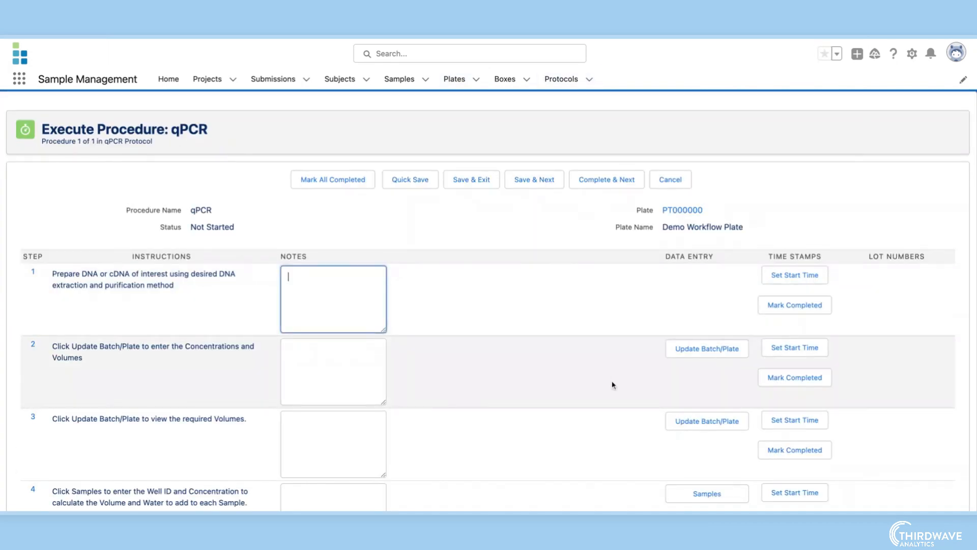
scroll(613, 385, "down", 2)
left_click(620, 490)
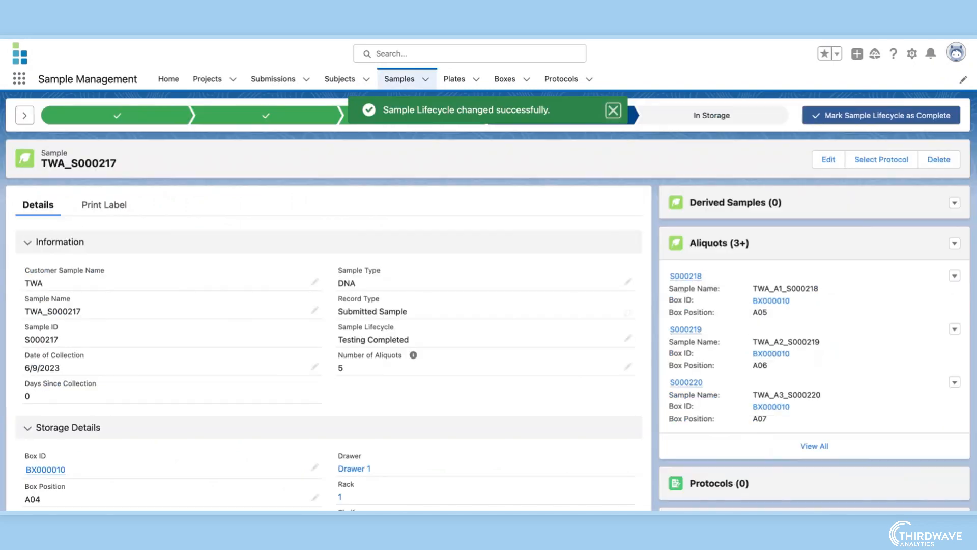
left_click(881, 116)
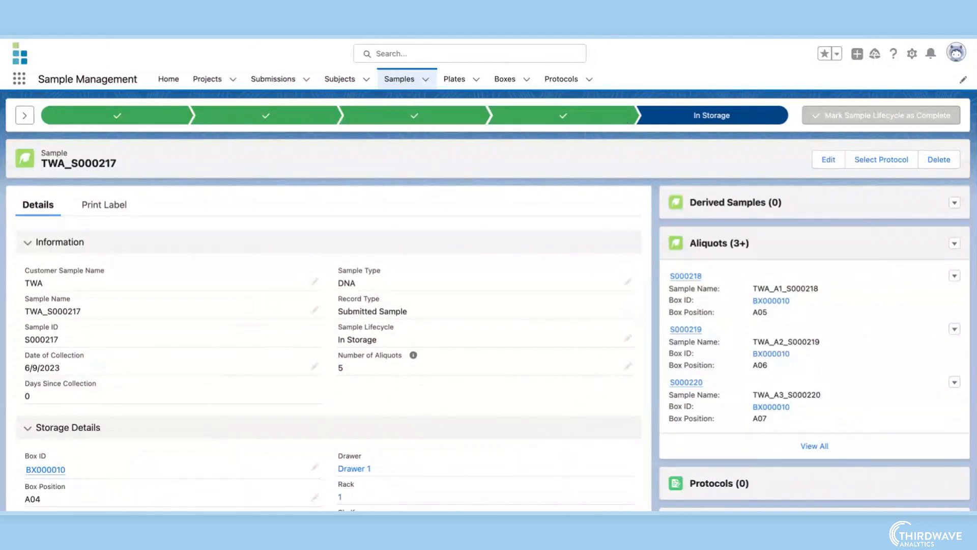
- Create a new Derived Sample record from the TWA_S000217 submitted sample
left_click(954, 202)
left_click(920, 225)
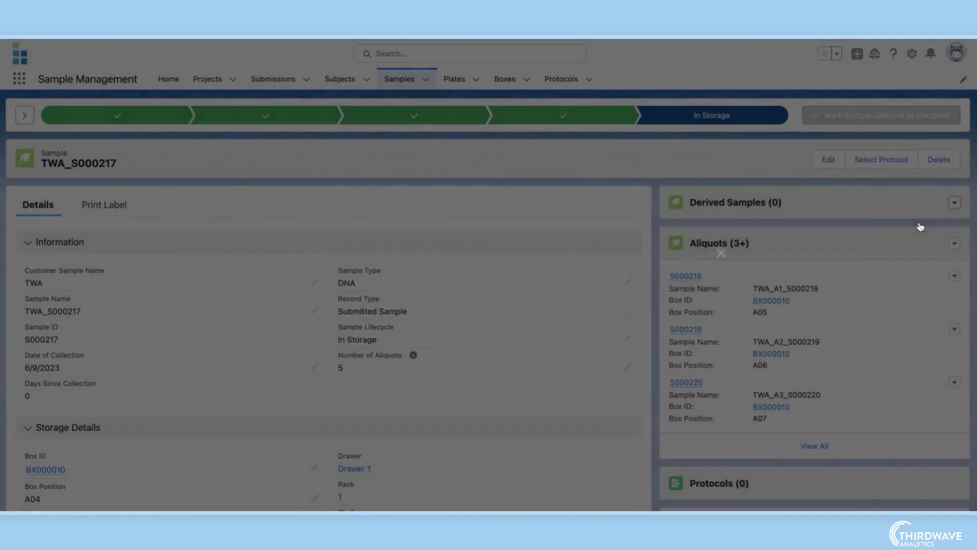
left_click(421, 276)
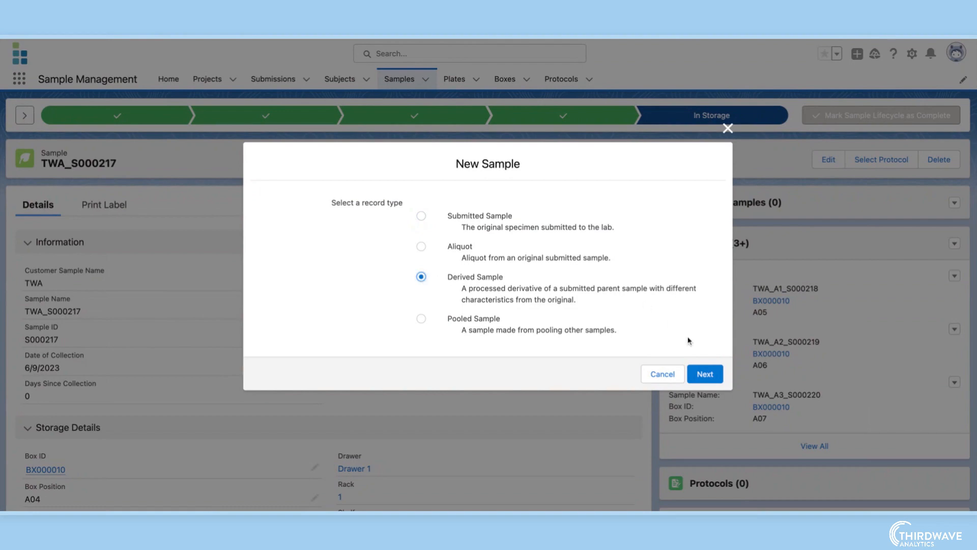
left_click(704, 374)
left_click(543, 447)
- Add a note titled "TWA Sample" with the text "Testing is complete" to the sample
scroll(661, 454, "down", 7)
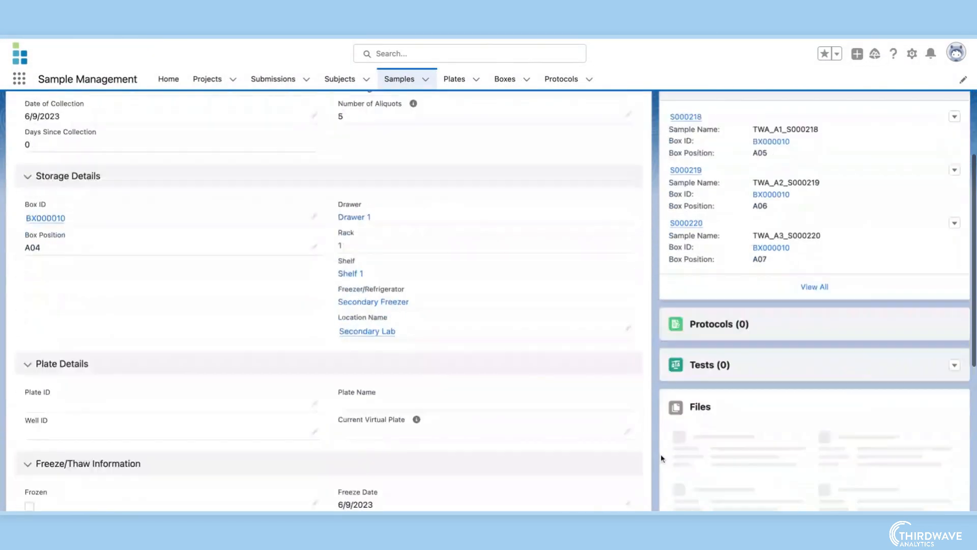
left_click(797, 335)
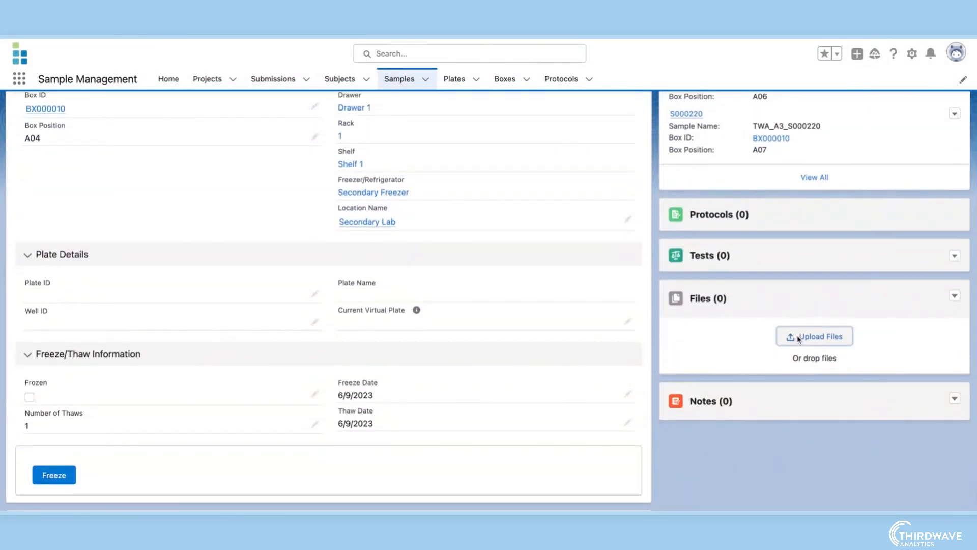
left_click(954, 398)
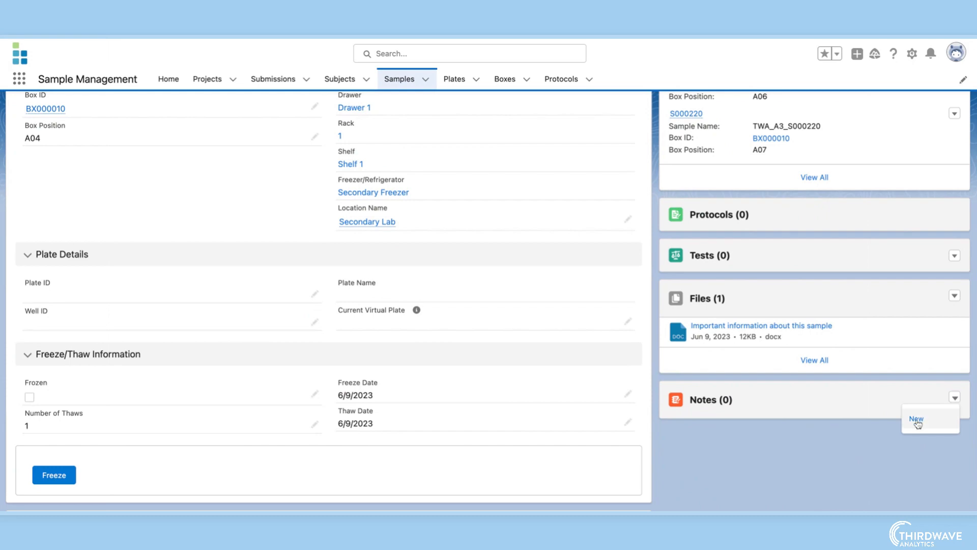
left_click(916, 420)
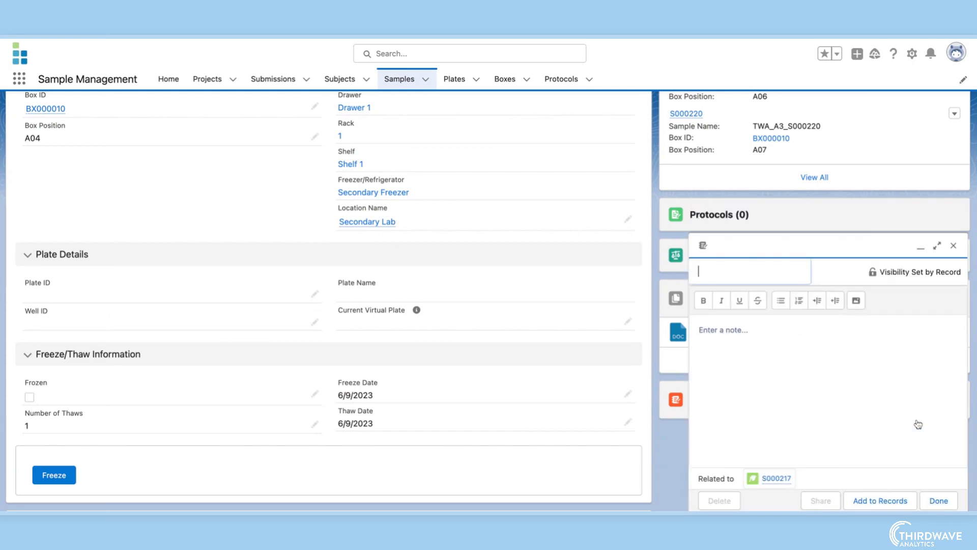
type("TWA Sample")
left_click(782, 333)
type("Testing is complete")
left_click(938, 501)
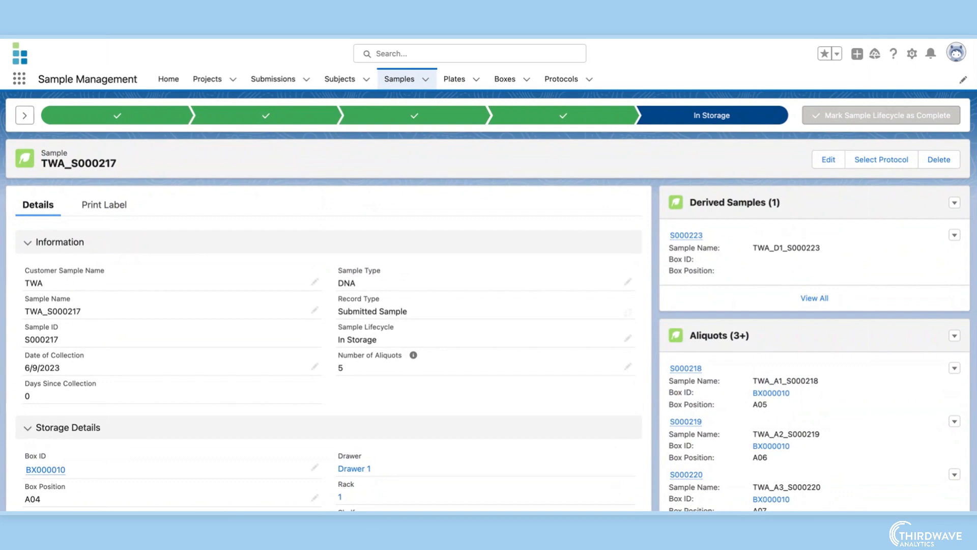
- In box BX000010, move TWA DNA Sample_S000045 from A01 to C02 and place another sample in C04
left_click(503, 79)
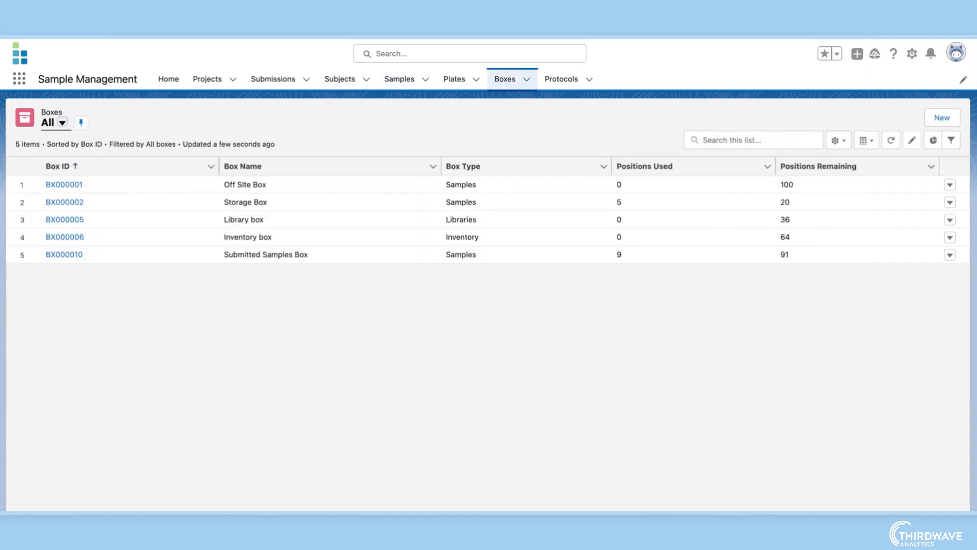
left_click(76, 254)
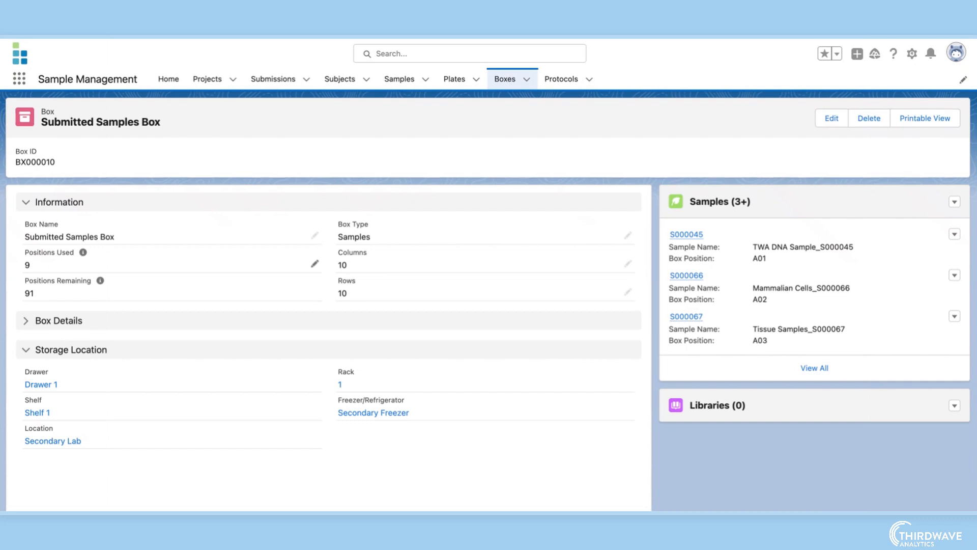
scroll(189, 328, "down", 5)
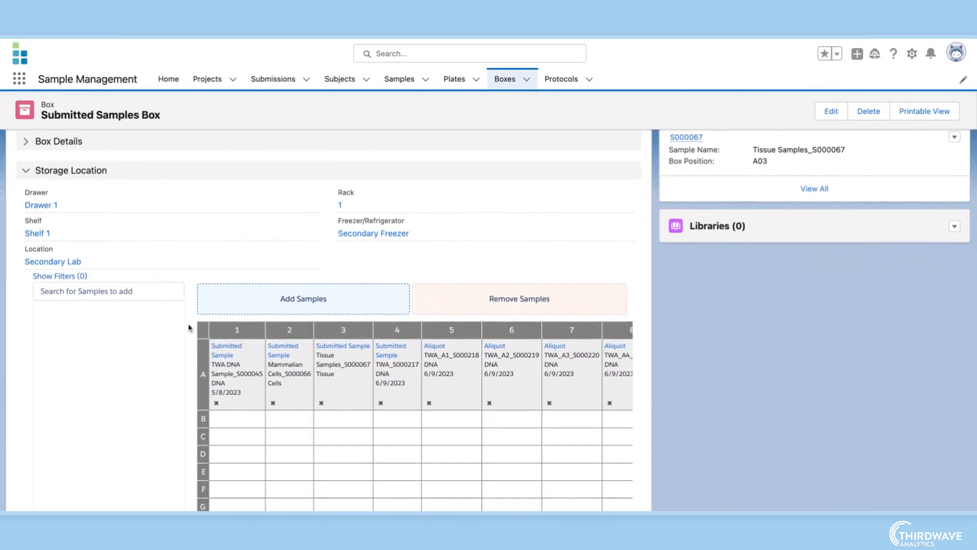
scroll(189, 328, "down", 1)
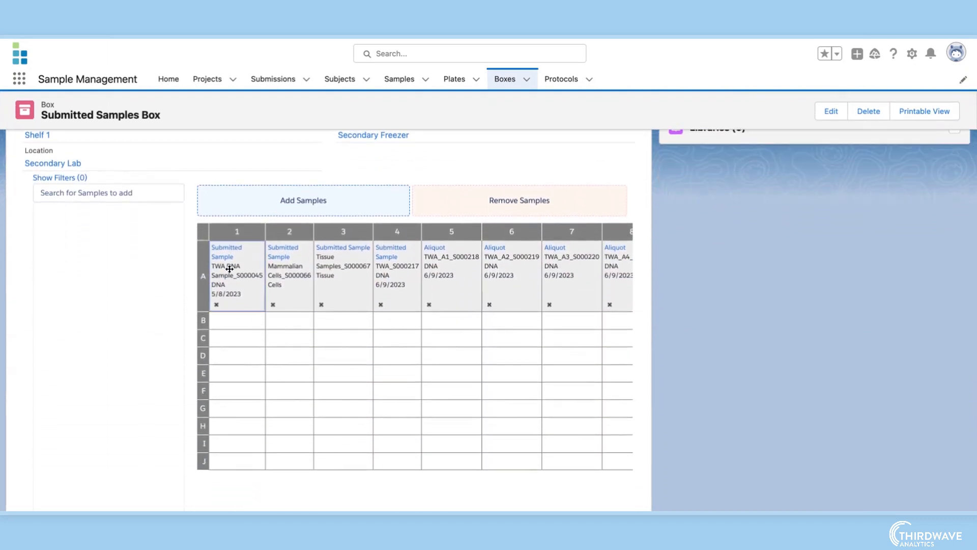
left_click_drag(229, 269, 278, 333)
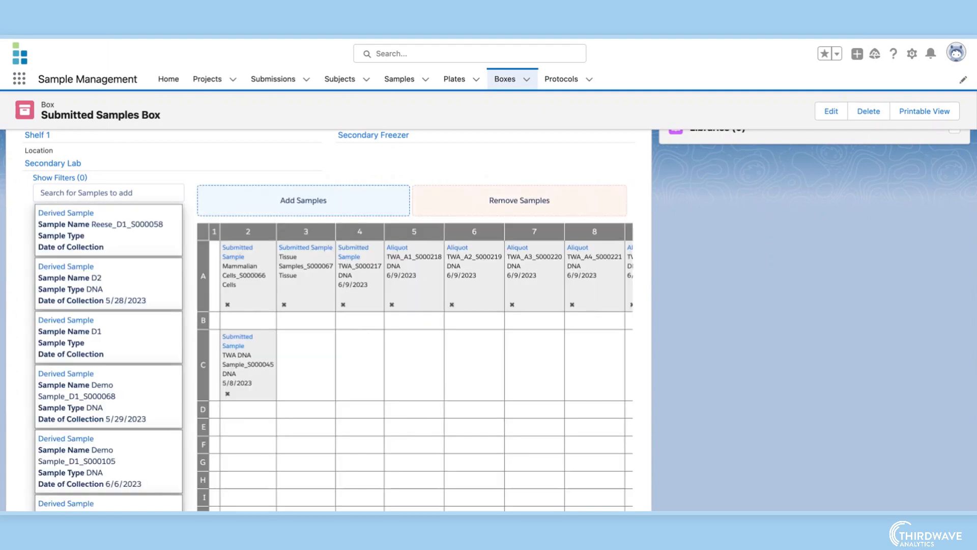
left_click_drag(330, 357, 357, 360)
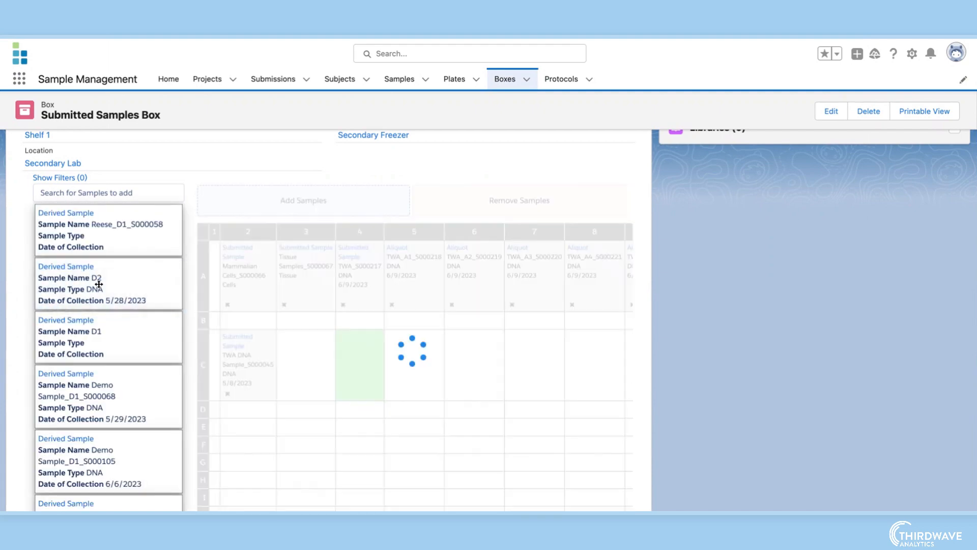
- Open sample S000217's Print Label tab, select the 1x1 label and preview it
scroll(655, 272, "up", 6)
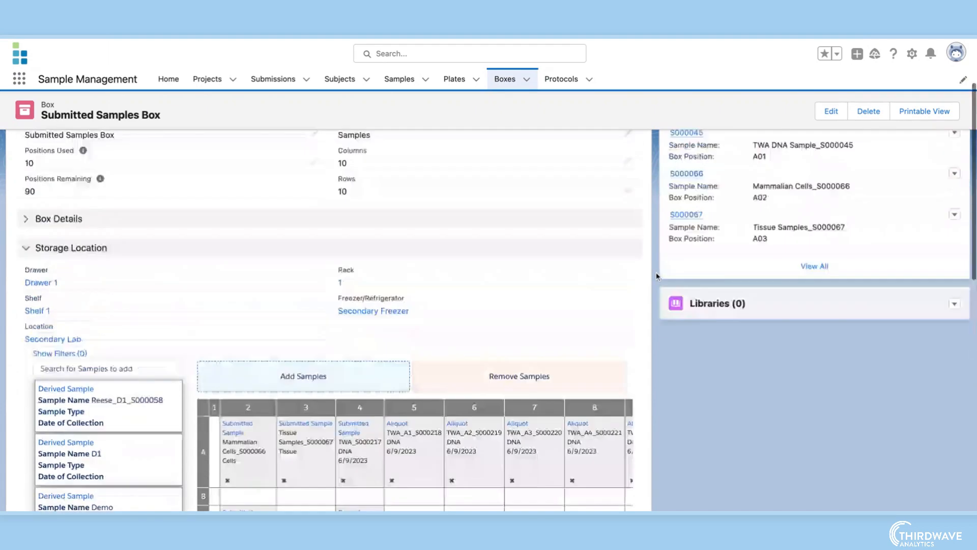
left_click(395, 80)
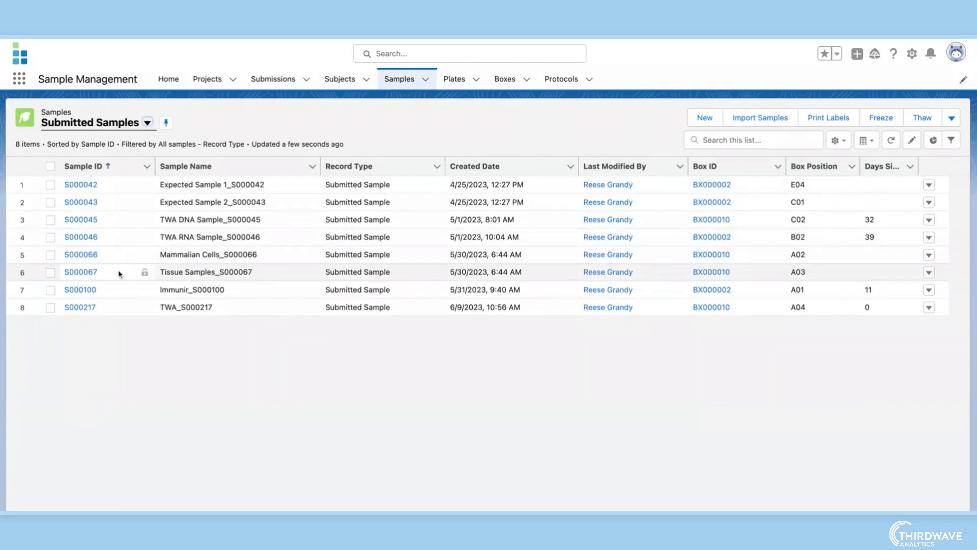
left_click(87, 308)
left_click(126, 211)
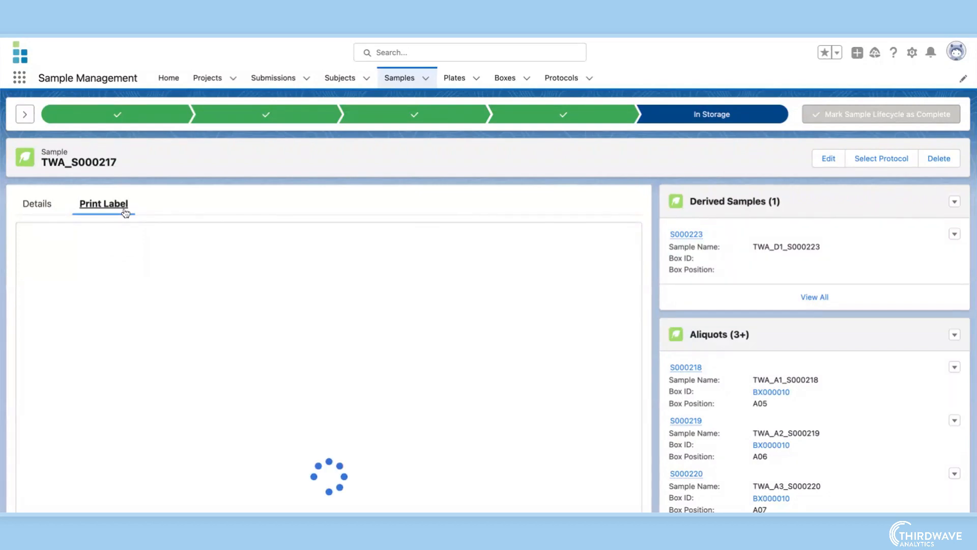
left_click(53, 304)
left_click(387, 315)
scroll(328, 435, "down", 3)
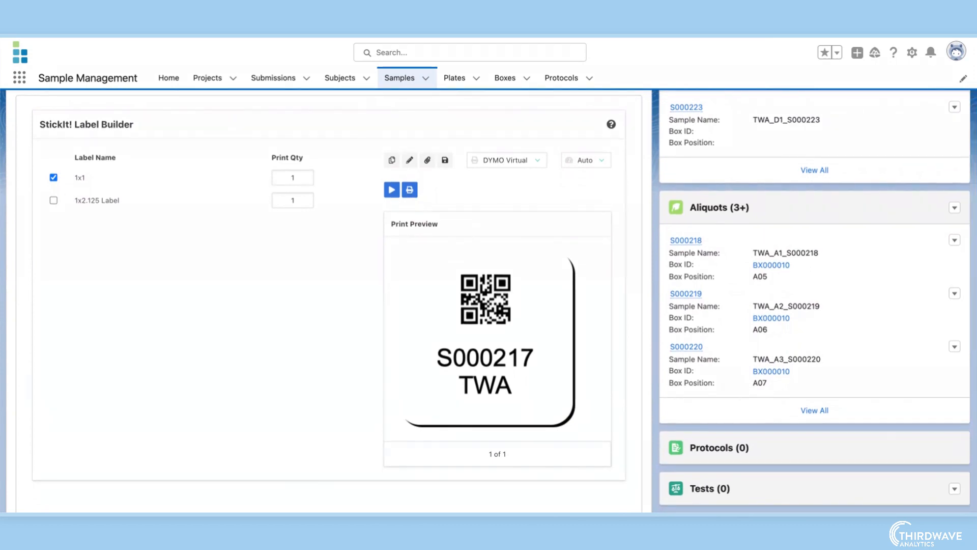
scroll(329, 306, "up", 3)
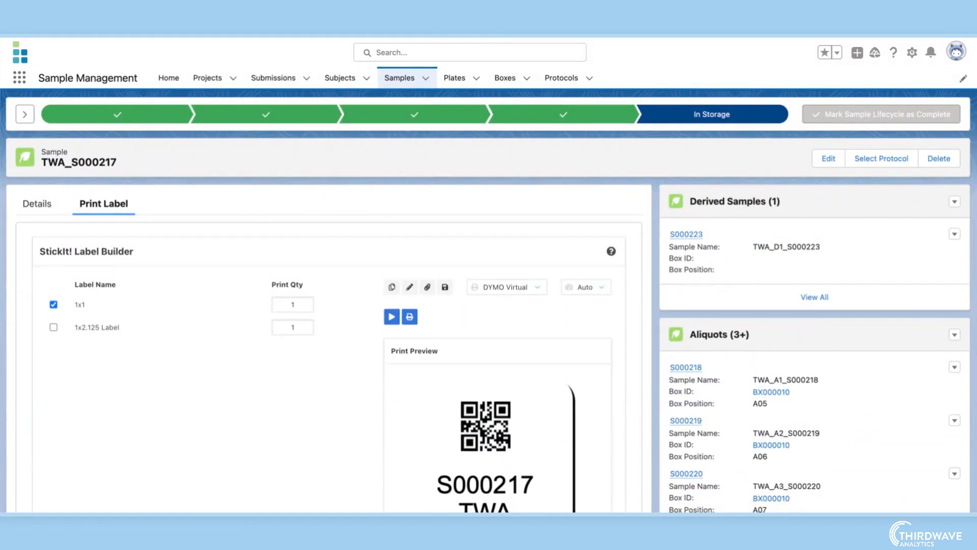